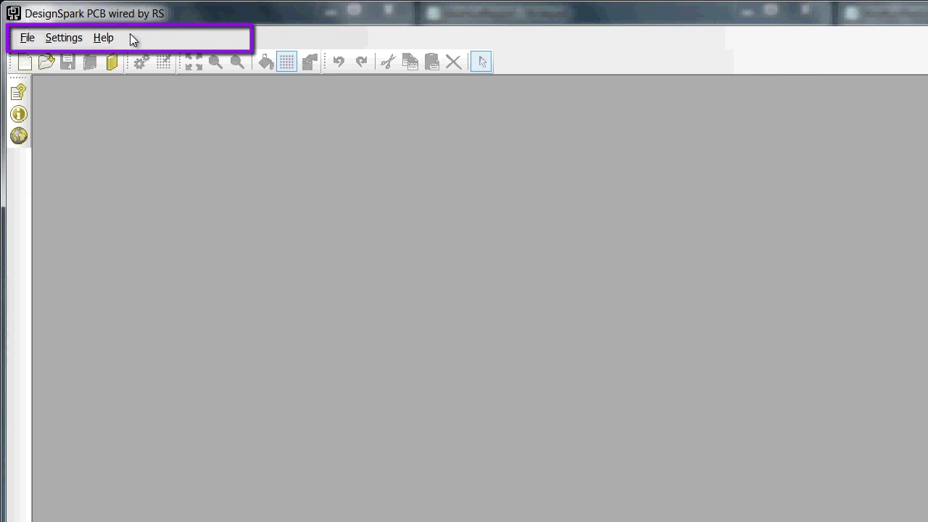
# Check the Help menu, then float the Document toolbar onto the workspace and re-dock it
pyautogui.click(108, 38)
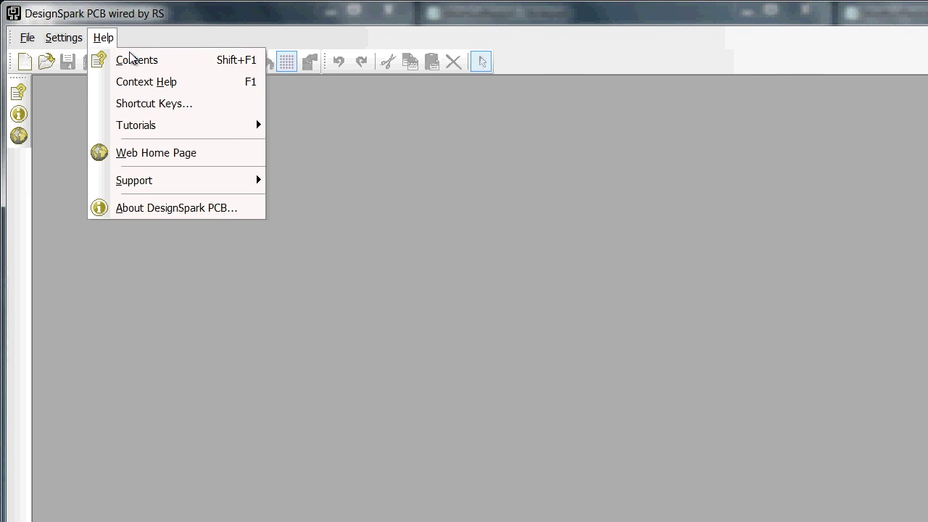
pyautogui.click(58, 111)
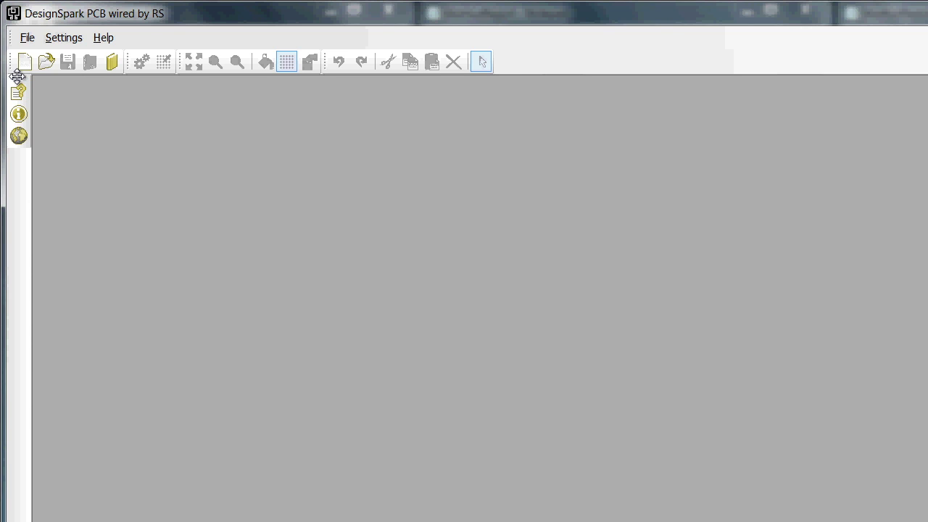
pyautogui.moveTo(17, 76); pyautogui.dragTo(206, 203)
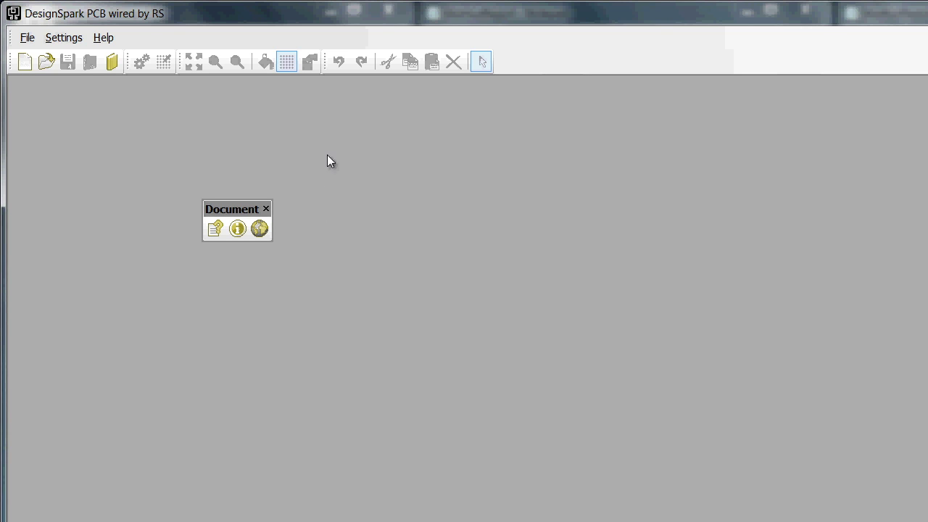
pyautogui.doubleClick(227, 211)
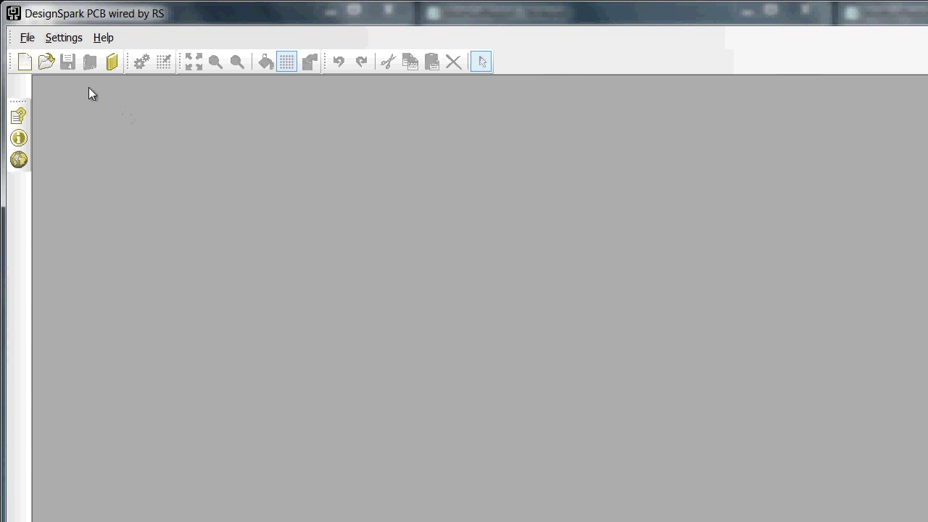
# Open chipKIT Max32.prj from the ChipKitMax32 folder via File > Open
pyautogui.click(27, 38)
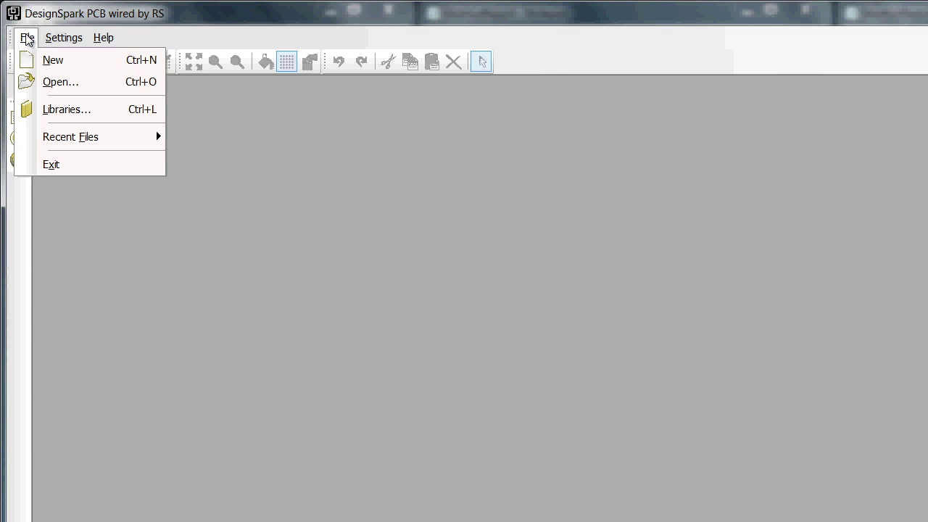
pyautogui.click(41, 82)
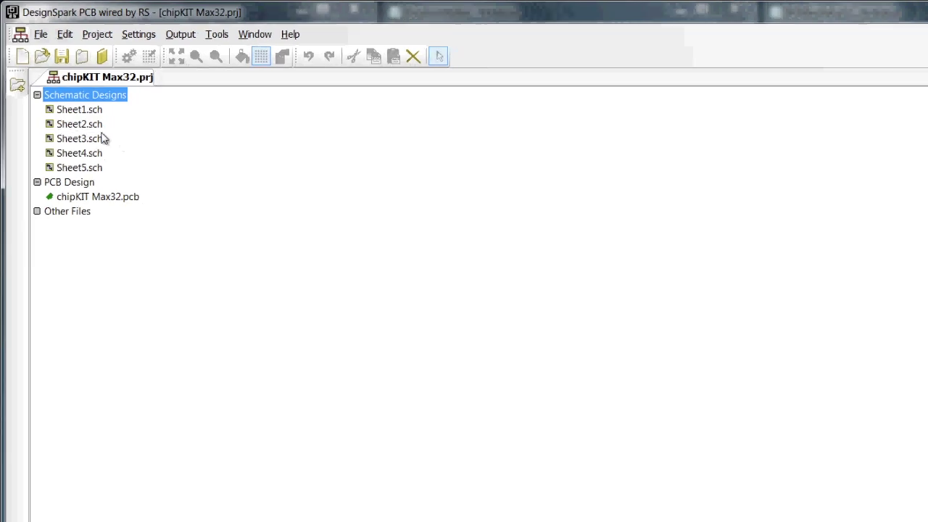
# Open Sheet3.sch and chipKIT Max32.pcb from the project tree and toggle between them
pyautogui.doubleClick(52, 103)
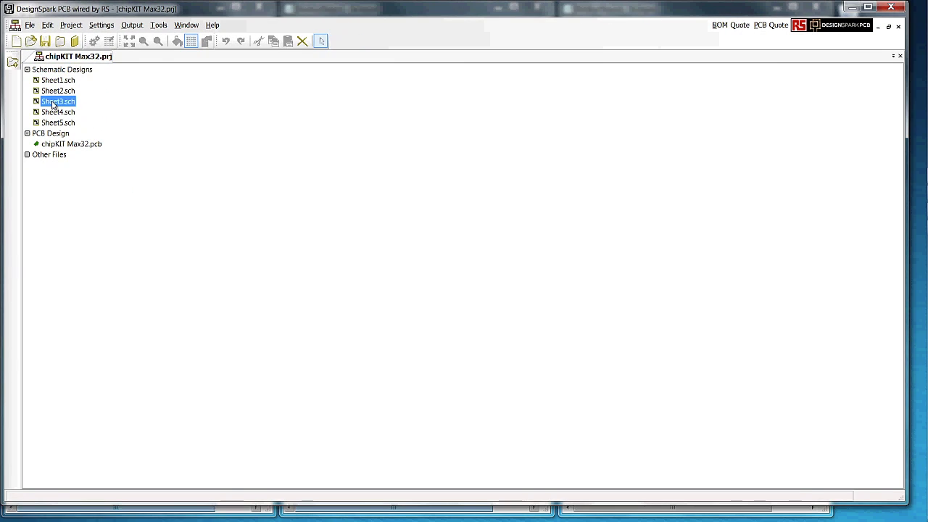
pyautogui.click(76, 57)
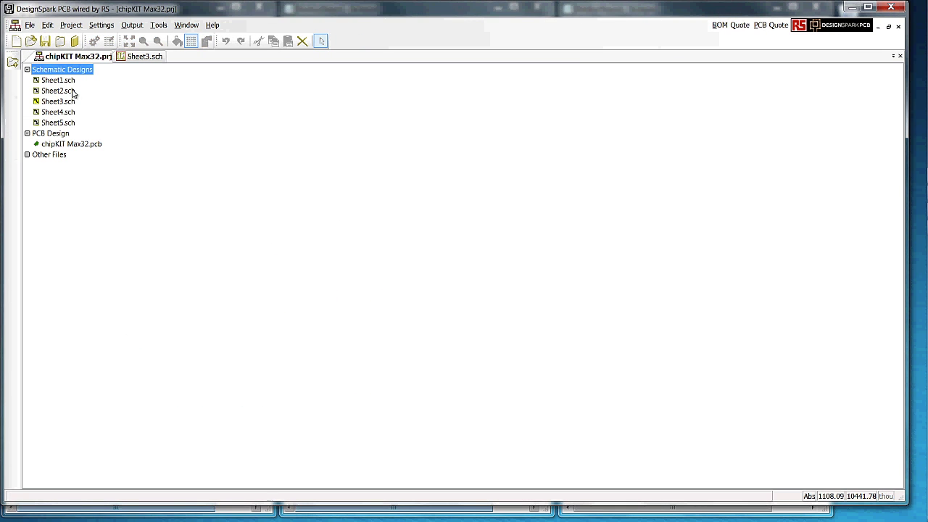
pyautogui.click(58, 145)
pyautogui.doubleClick(58, 145)
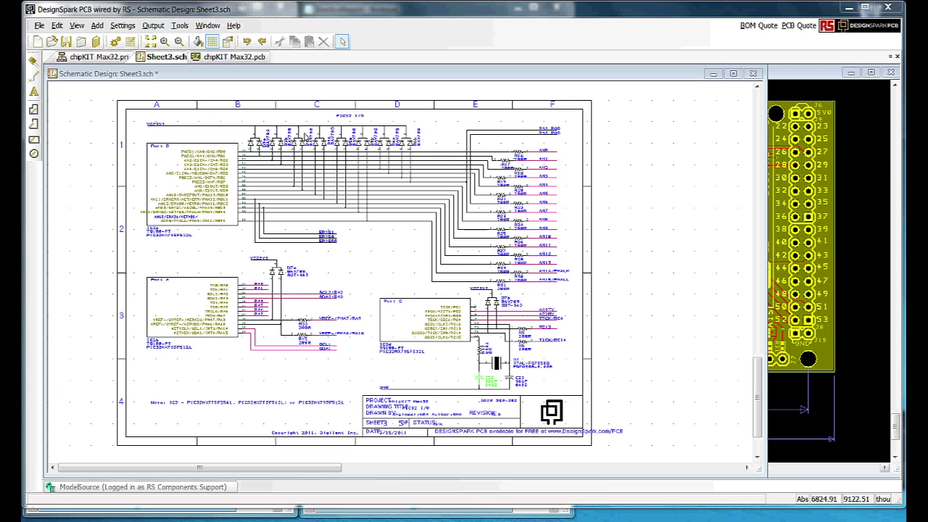
pyautogui.click(235, 58)
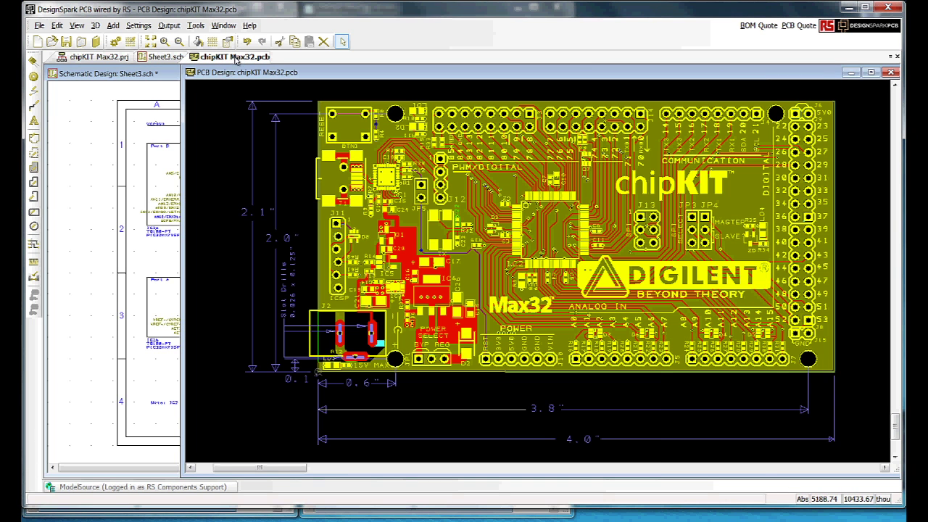
pyautogui.click(167, 58)
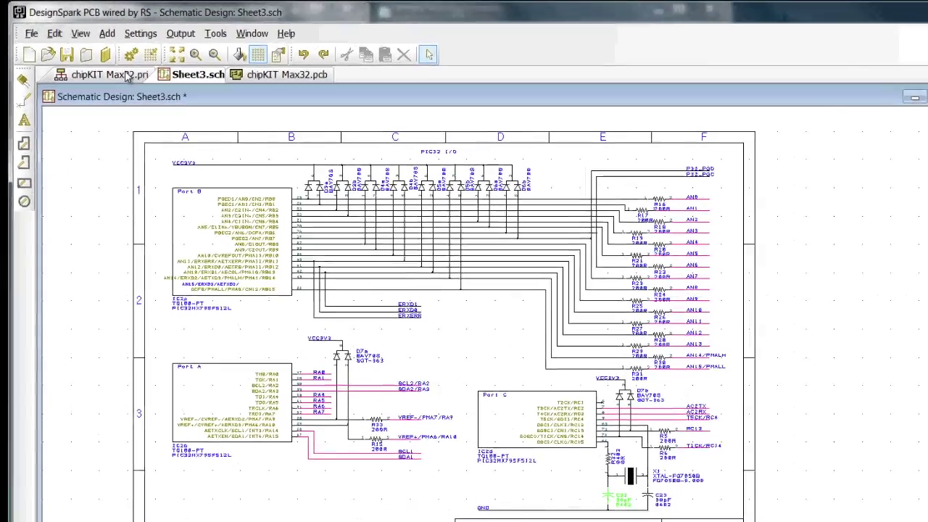
# From the project tree, view Sheet3.sch, then the chipKIT Max32.pcb layout, then Sheet3.sch again
pyautogui.click(116, 58)
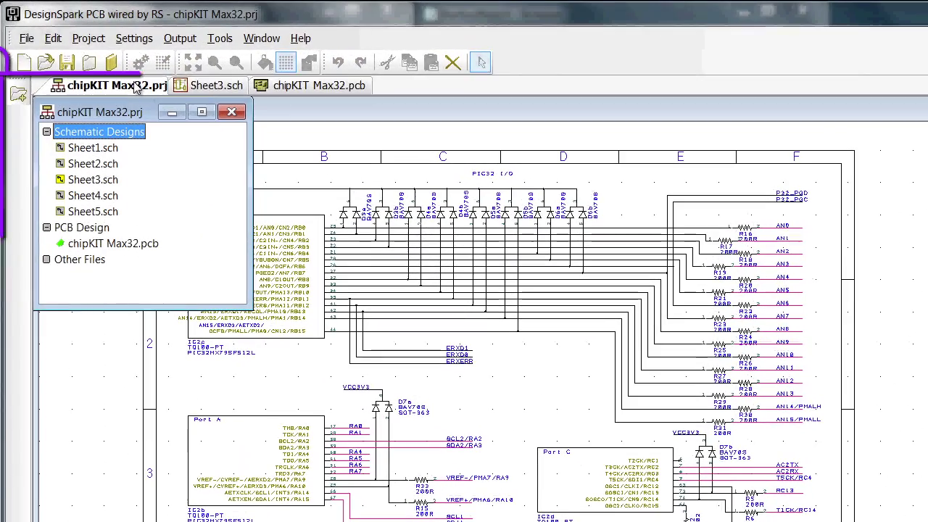
pyautogui.click(193, 87)
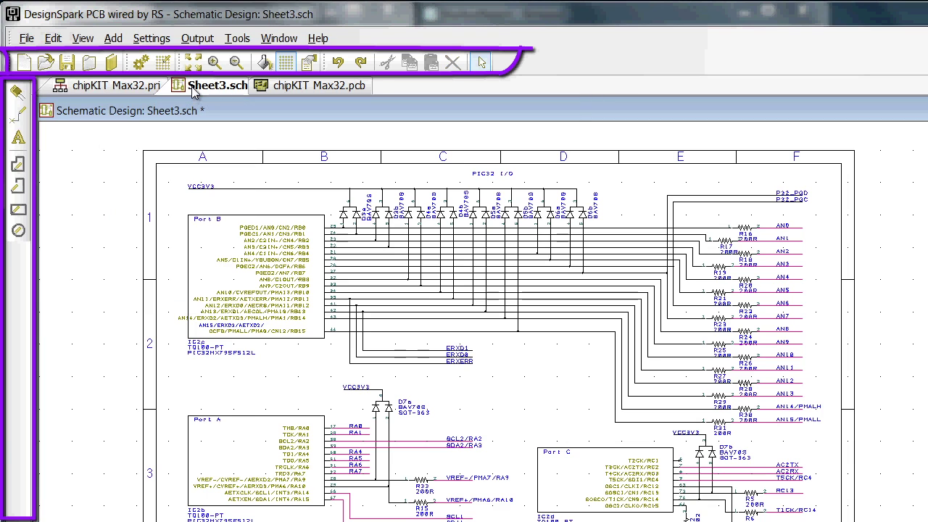
pyautogui.click(290, 87)
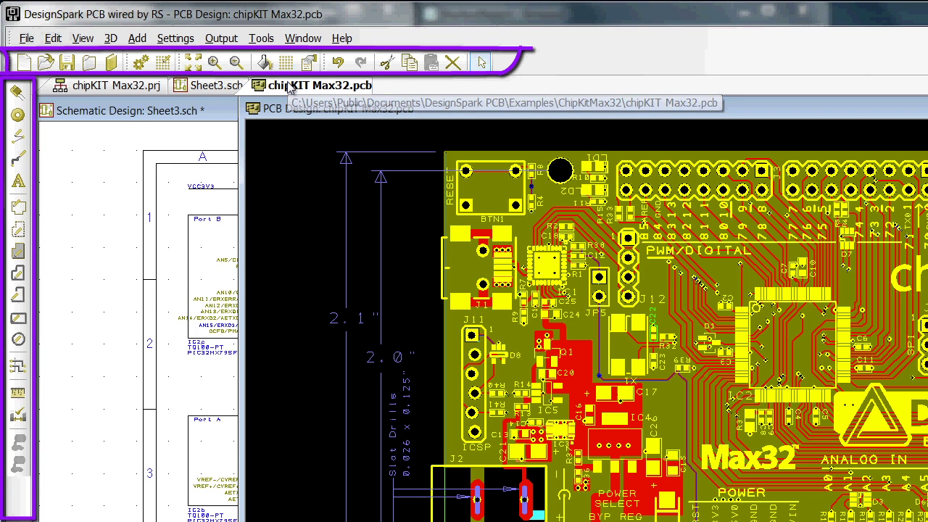
pyautogui.click(221, 87)
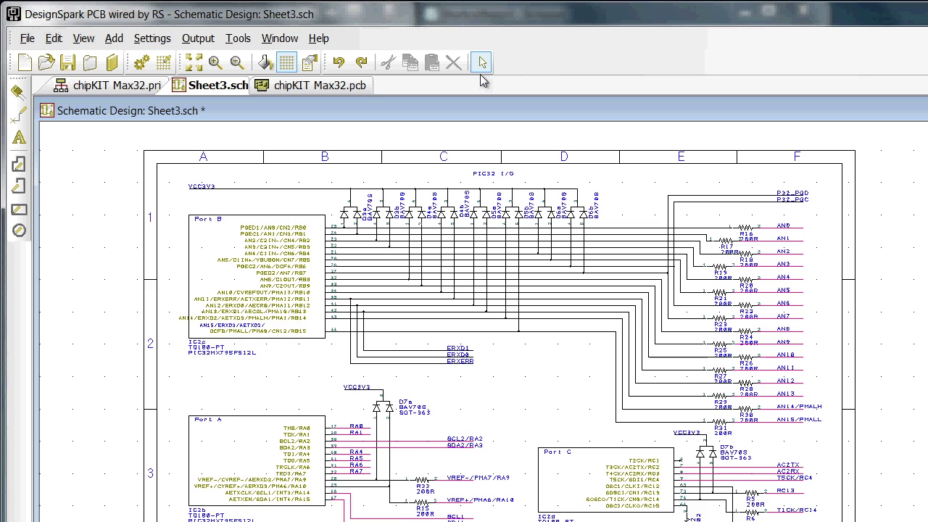
# Open Help > Contents and close the help window again
pyautogui.click(319, 39)
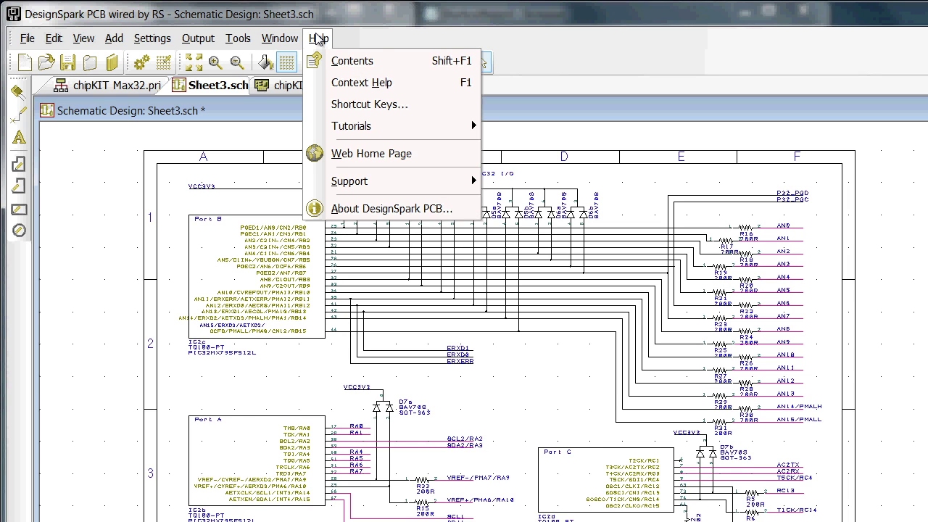
pyautogui.click(389, 64)
pyautogui.click(16, 93)
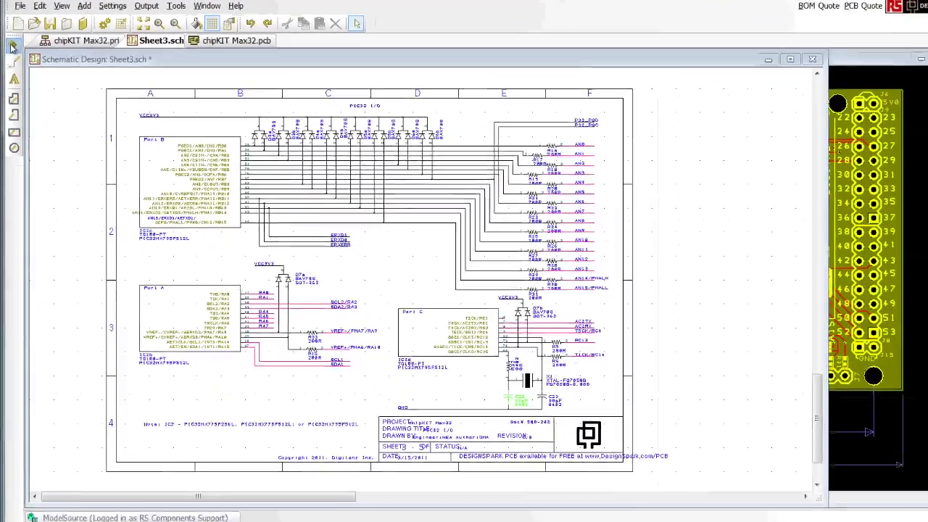
# Start Add Component and scroll through its Adding Components help page
pyautogui.click(12, 46)
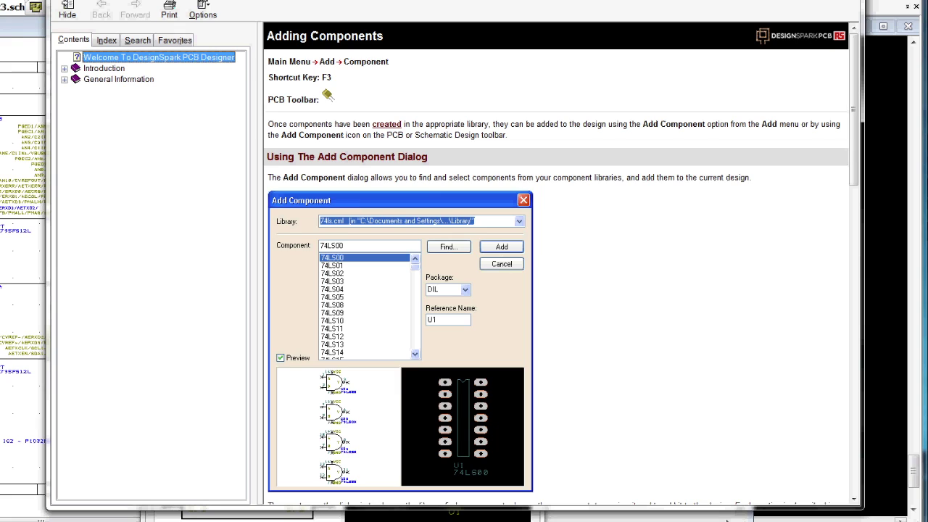
pyautogui.click(854, 95)
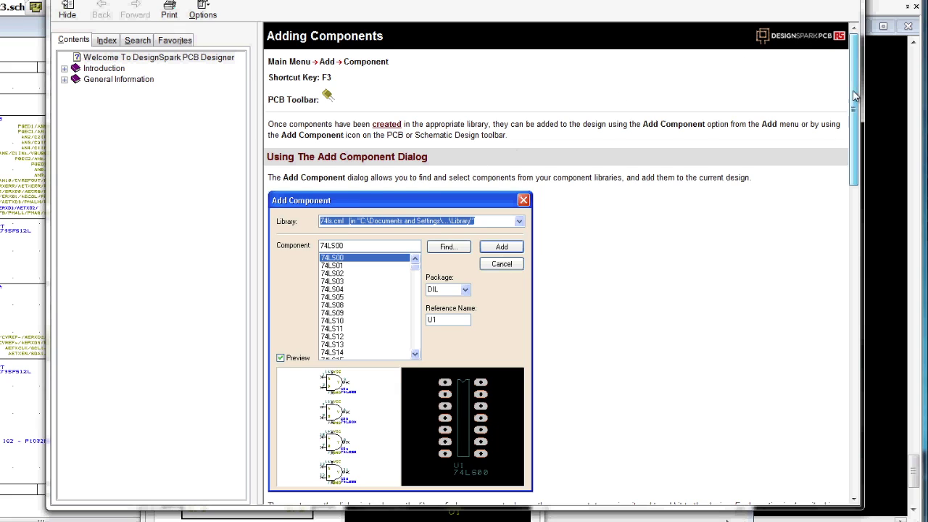
pyautogui.moveTo(854, 95); pyautogui.dragTo(896, 452)
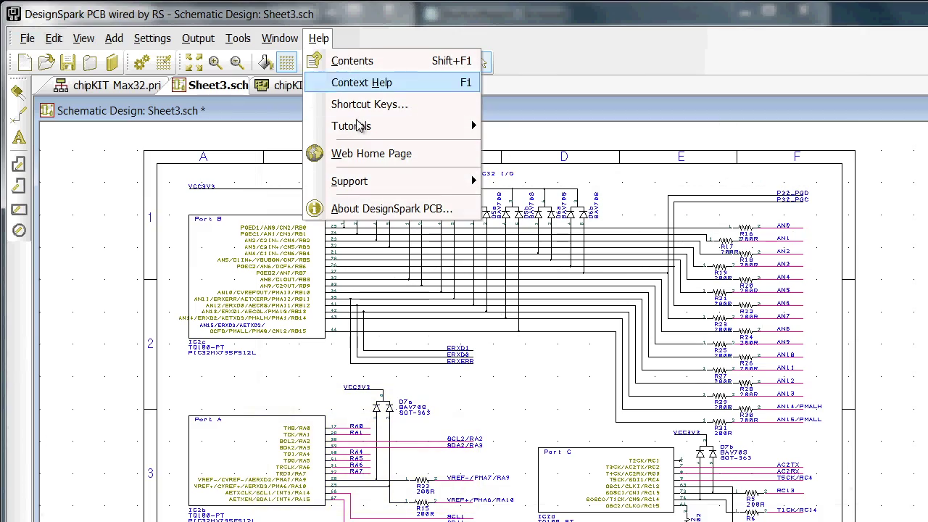
# Generate the Shortcut Keys report for schematic documents and scroll the Notepad output
pyautogui.click(372, 104)
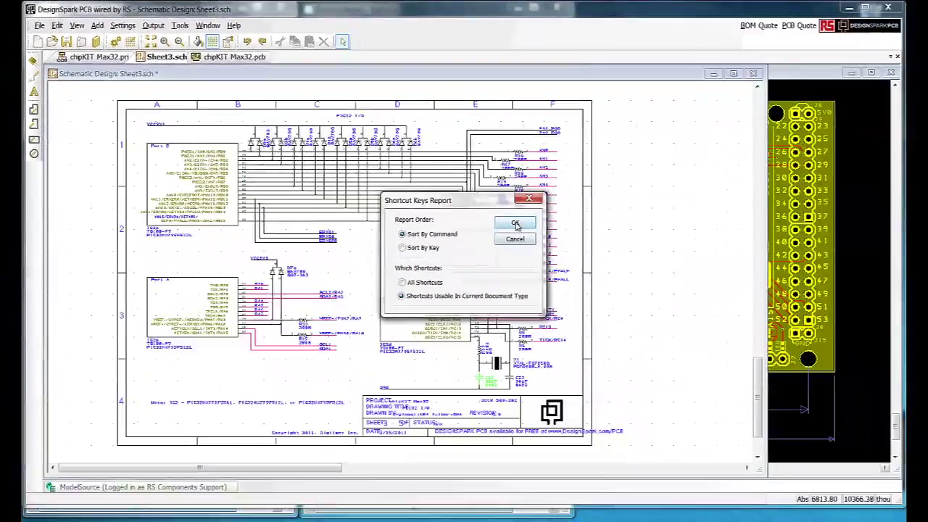
pyautogui.click(515, 225)
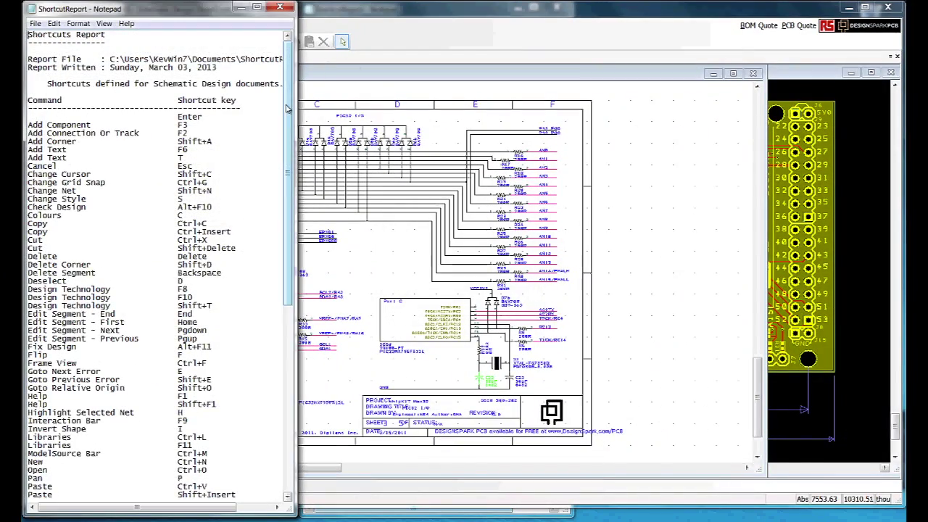
pyautogui.moveTo(287, 109); pyautogui.dragTo(311, 100)
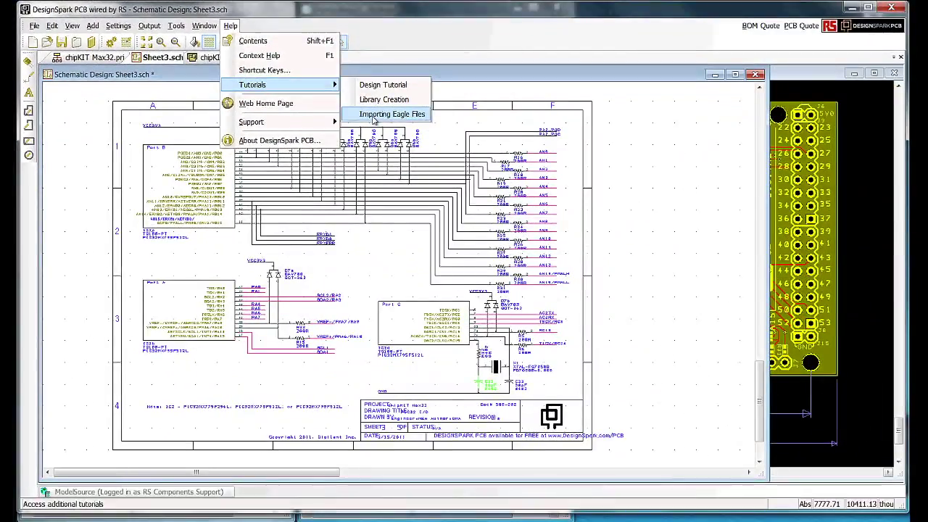
# Close the Help > Tutorials submenu, leaving Sheet3.sch in view
pyautogui.click(533, 171)
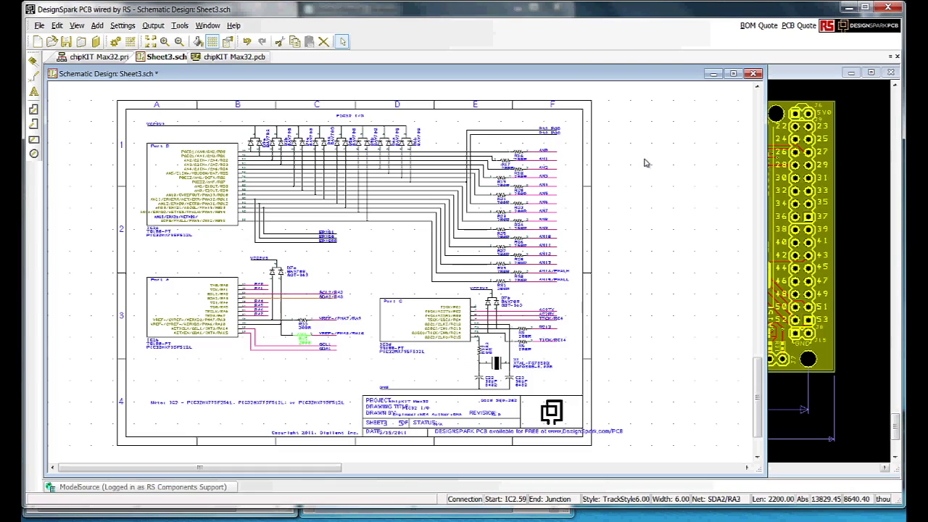
# Show the Goto panel with F9 and select capacitor C22 in its Component list
pyautogui.press('F9')
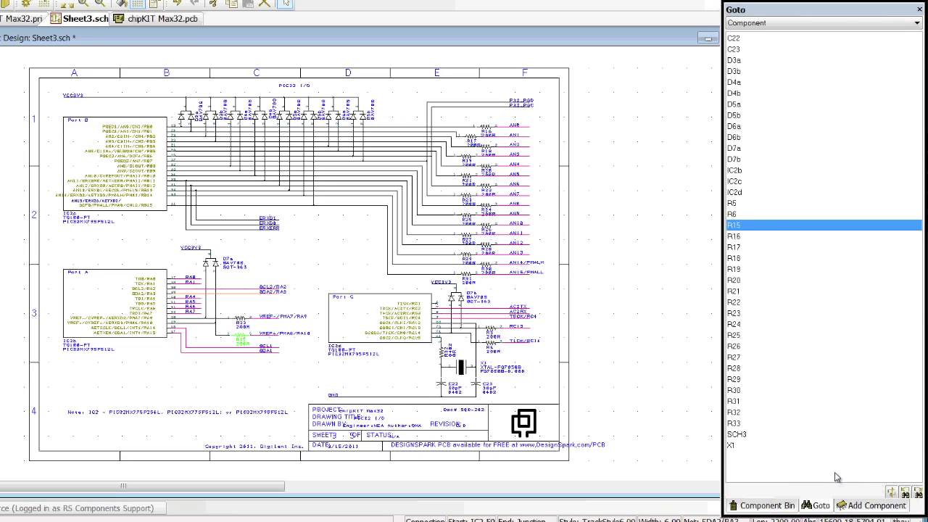
pyautogui.click(737, 41)
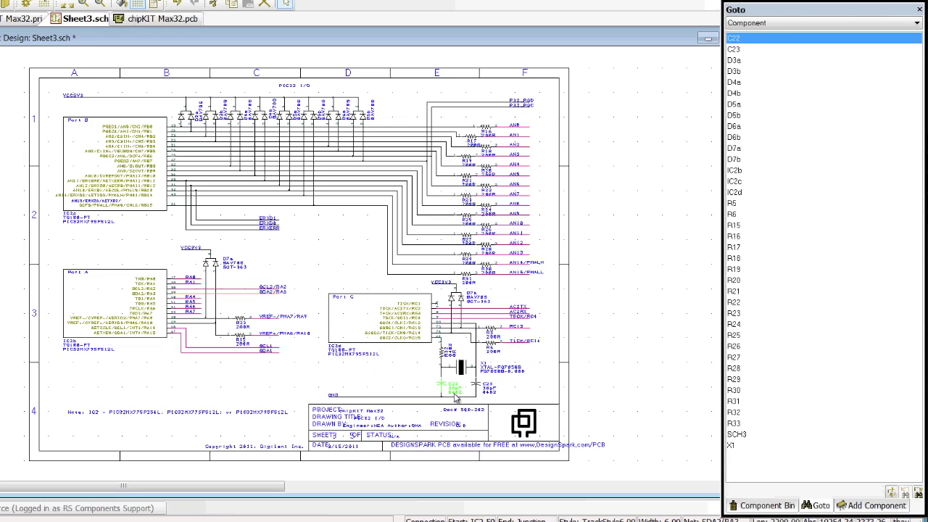
# Locate C22 on the chipKIT Max32.pcb layout, then show the Add Component panel previewing PICAXE-08M
pyautogui.click(156, 21)
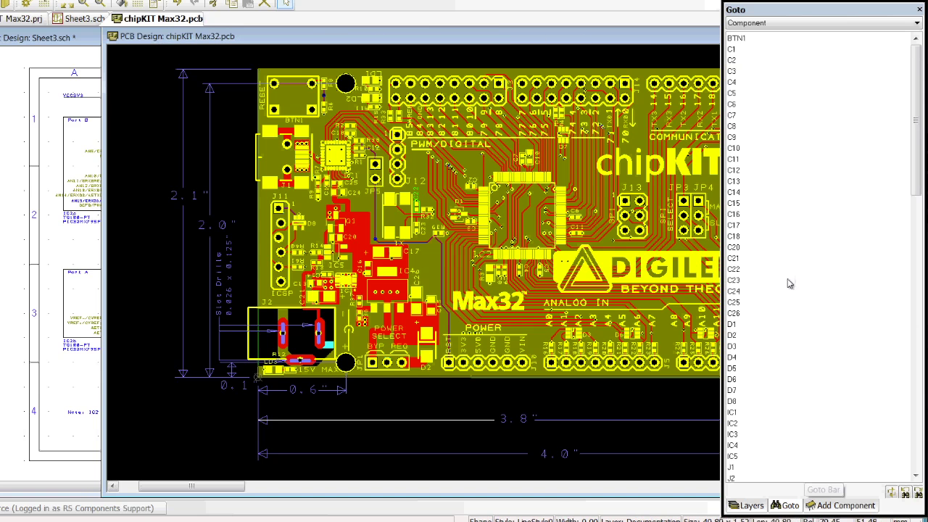
pyautogui.click(734, 270)
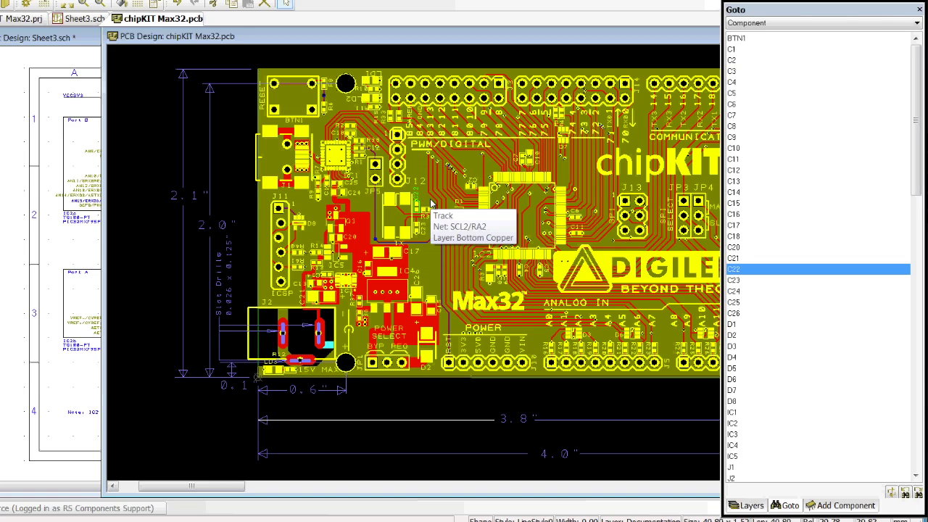
pyautogui.click(841, 507)
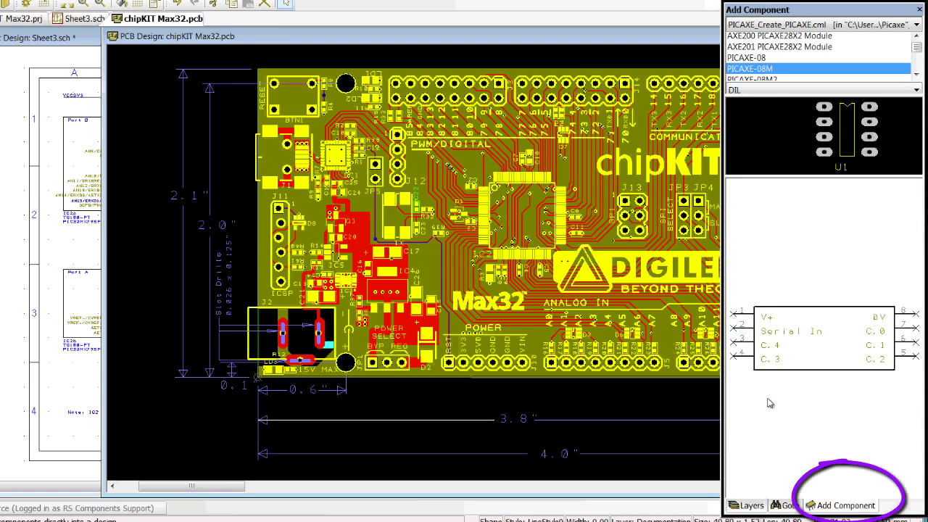
# Switch to the Sheet3.sch tab to show its PIC32 I/O circuit
pyautogui.click(84, 18)
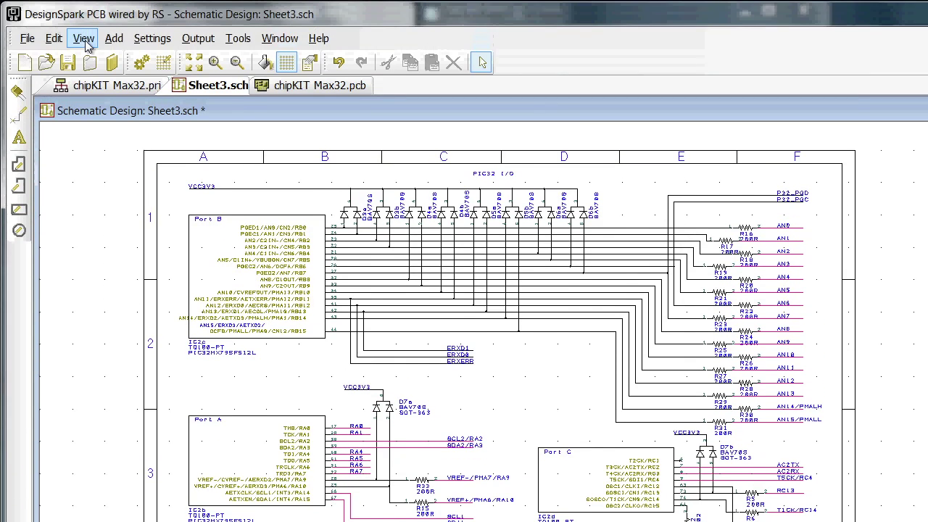
# Show the ModelSource Bar from the View menu beneath the Sheet3 schematic
pyautogui.click(85, 42)
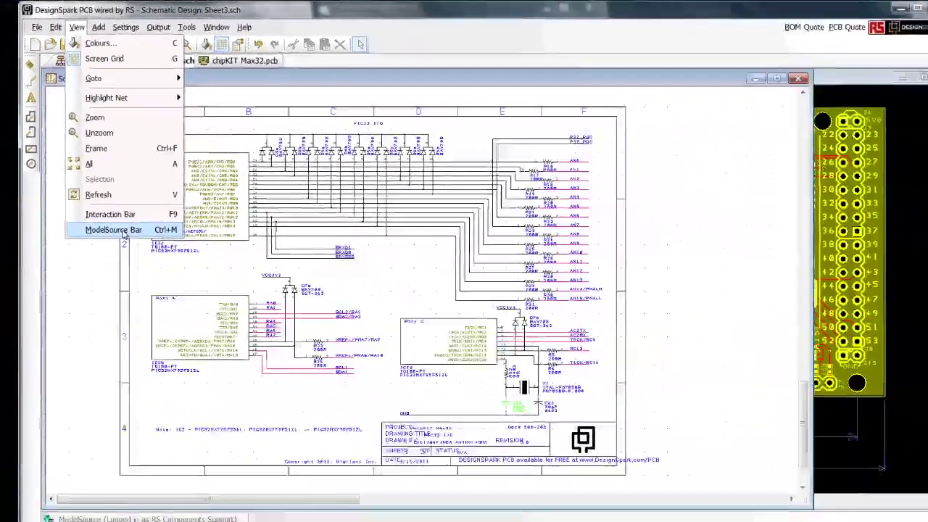
pyautogui.click(135, 324)
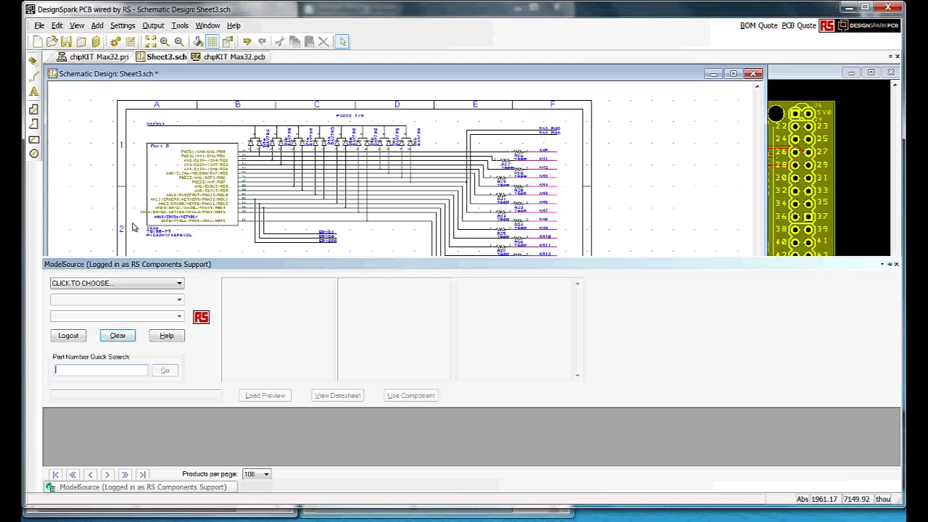
# Turn off Auto Hide for the ModelSource panel and set it to Floating
pyautogui.rightClick(235, 268)
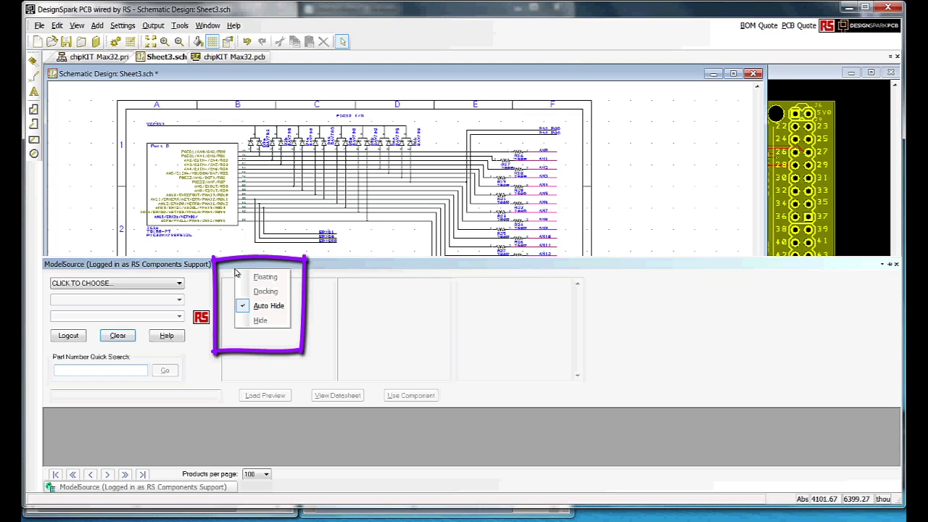
pyautogui.click(259, 306)
pyautogui.rightClick(231, 279)
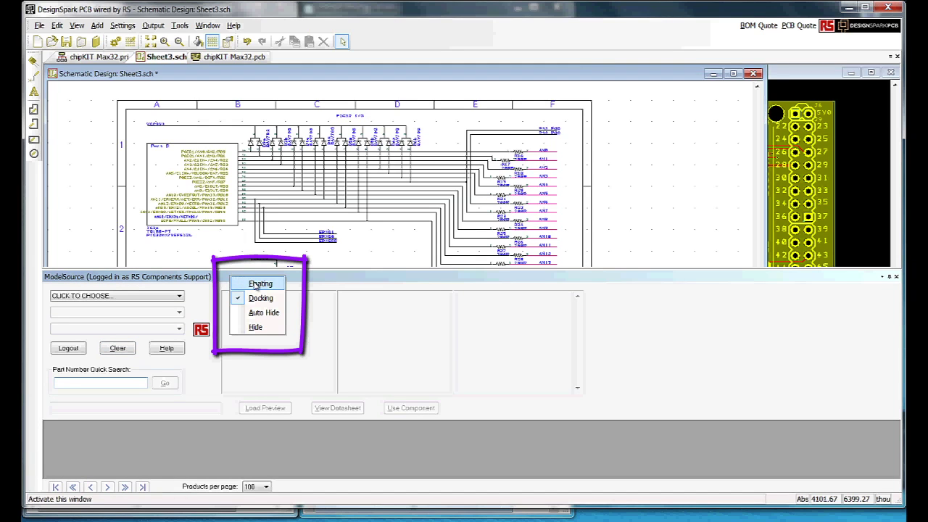
pyautogui.click(258, 284)
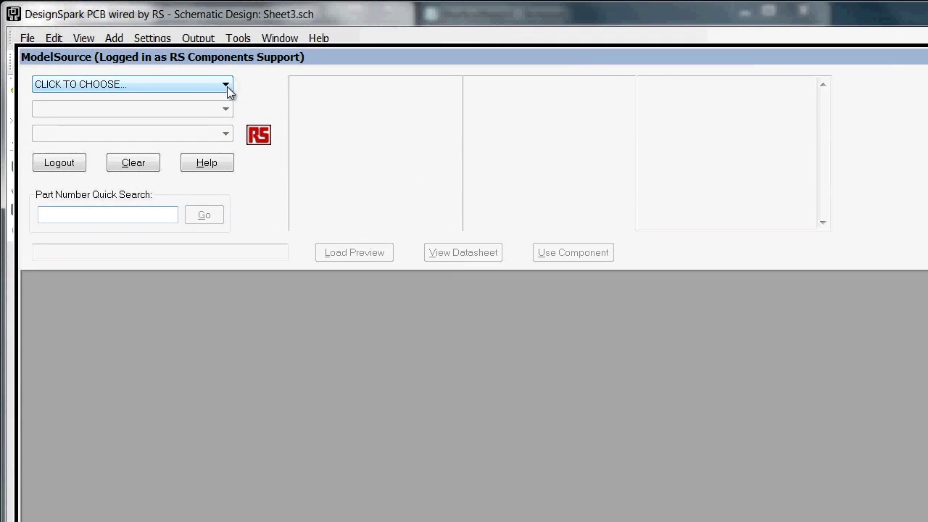
# Browse ModelSource to Semiconductors › Amplifiers & Comparators › Operational Amplifiers, listing 3391 products
pyautogui.click(226, 86)
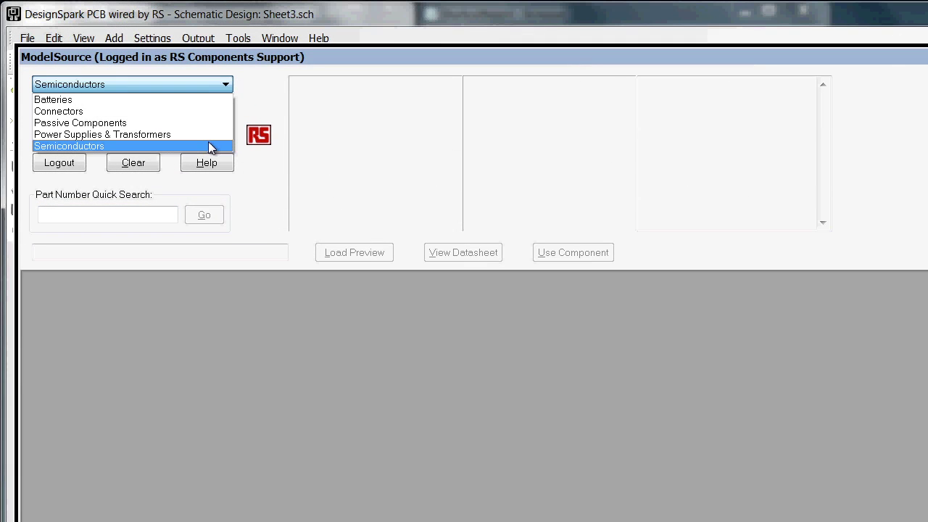
pyautogui.click(208, 146)
pyautogui.click(225, 111)
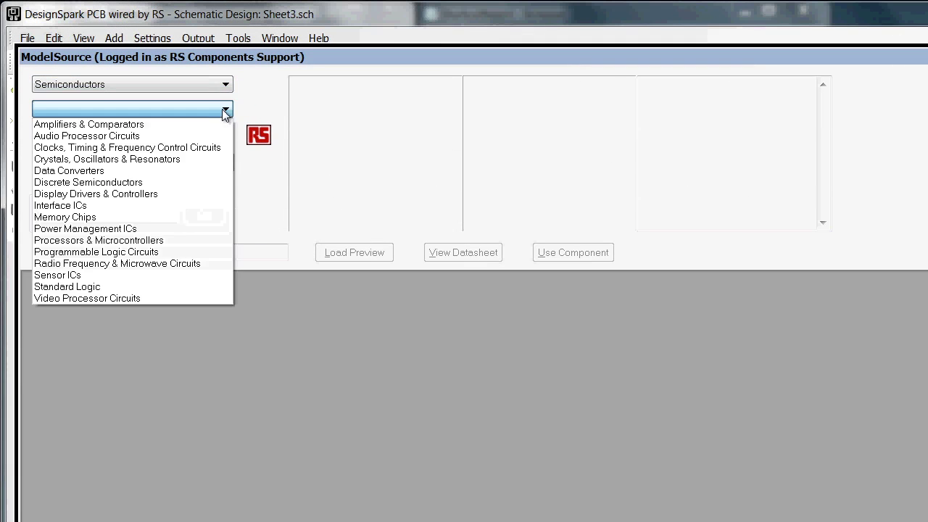
pyautogui.click(220, 129)
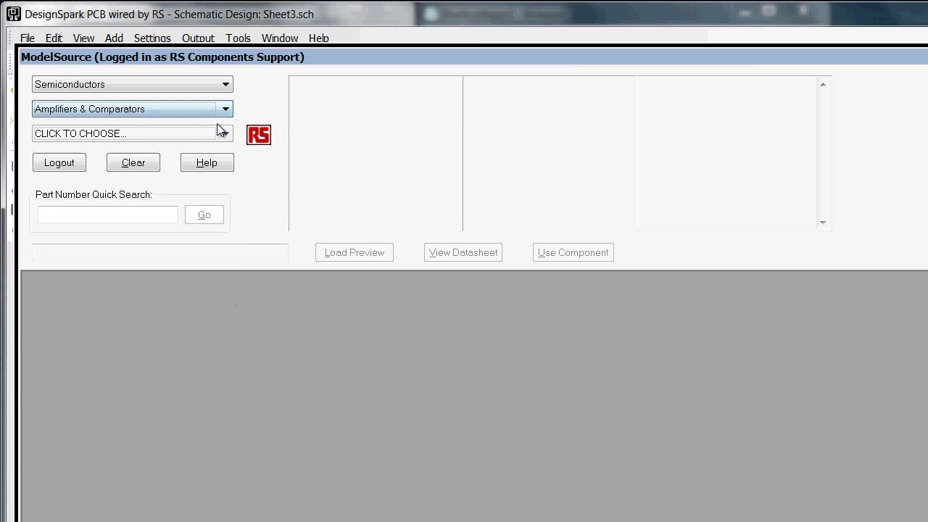
pyautogui.click(229, 133)
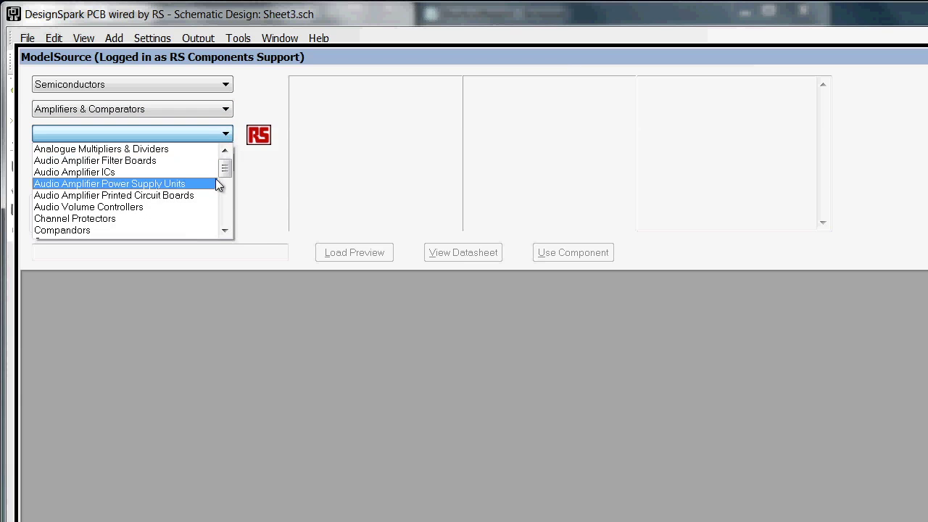
pyautogui.moveTo(227, 168); pyautogui.dragTo(238, 210)
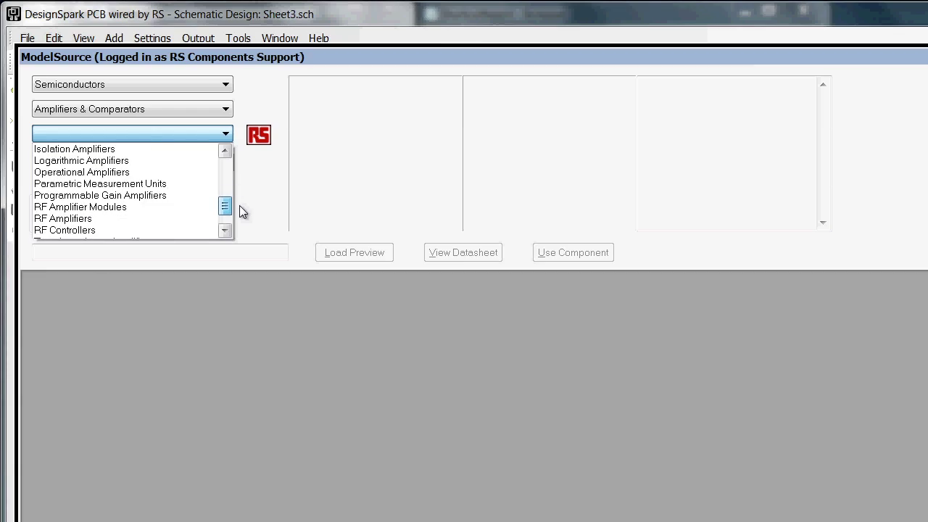
pyautogui.click(79, 172)
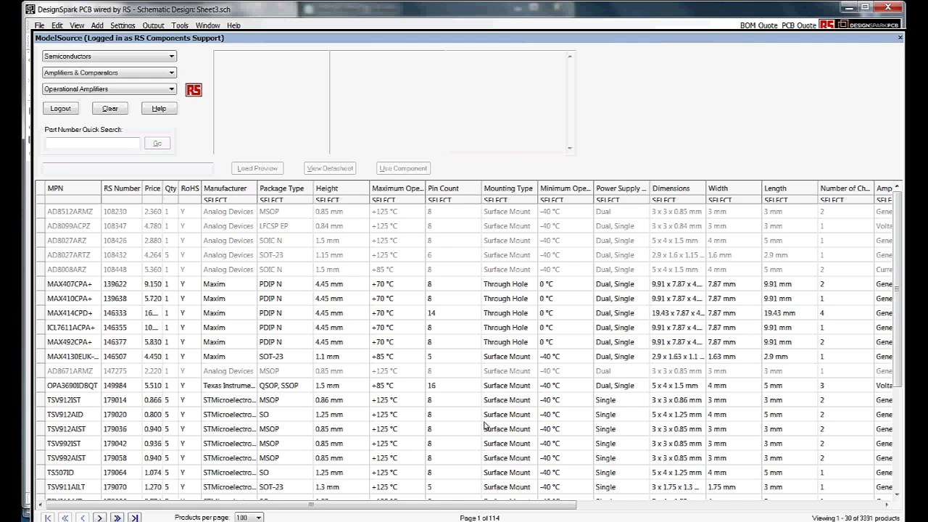
# Filter the op-amps to Through Hole mounting (699 products) and select the TL074CN row
pyautogui.click(522, 201)
pyautogui.click(526, 234)
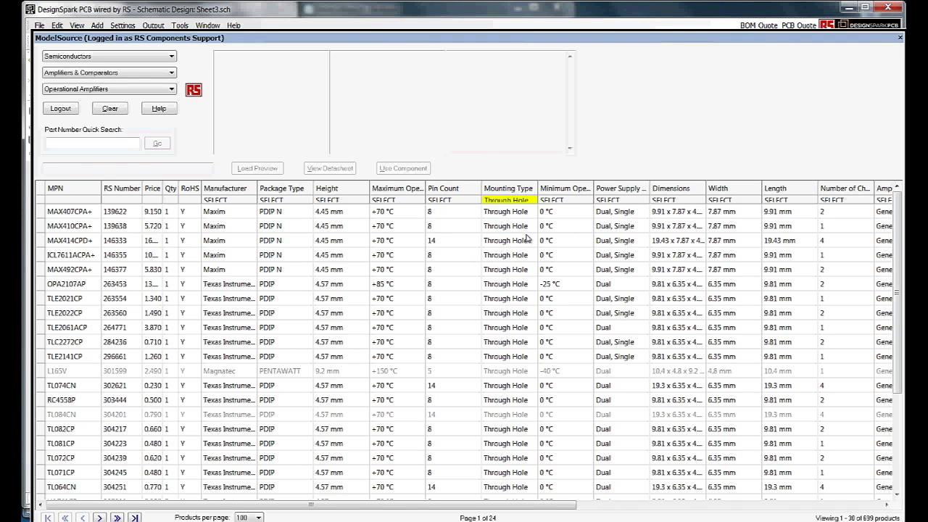
pyautogui.click(64, 385)
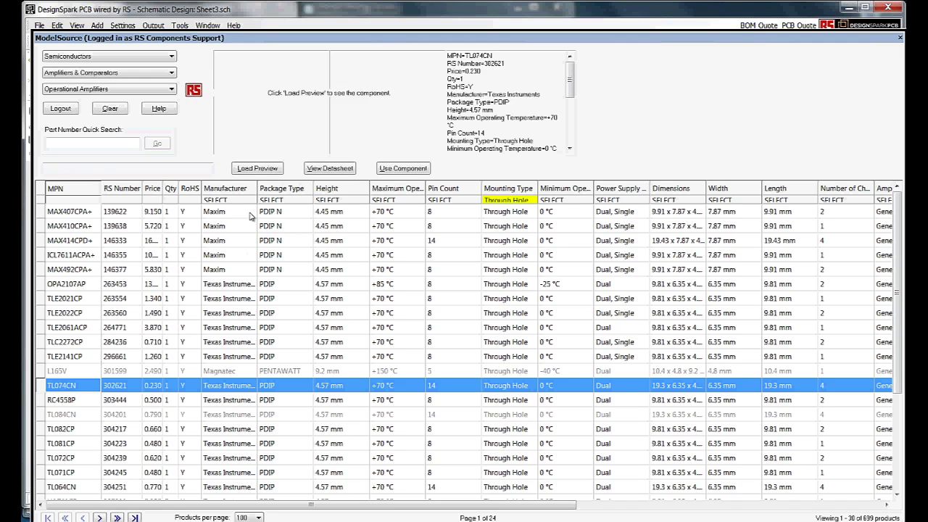
# Load the TL074CN's symbol and footprint preview
pyautogui.click(266, 169)
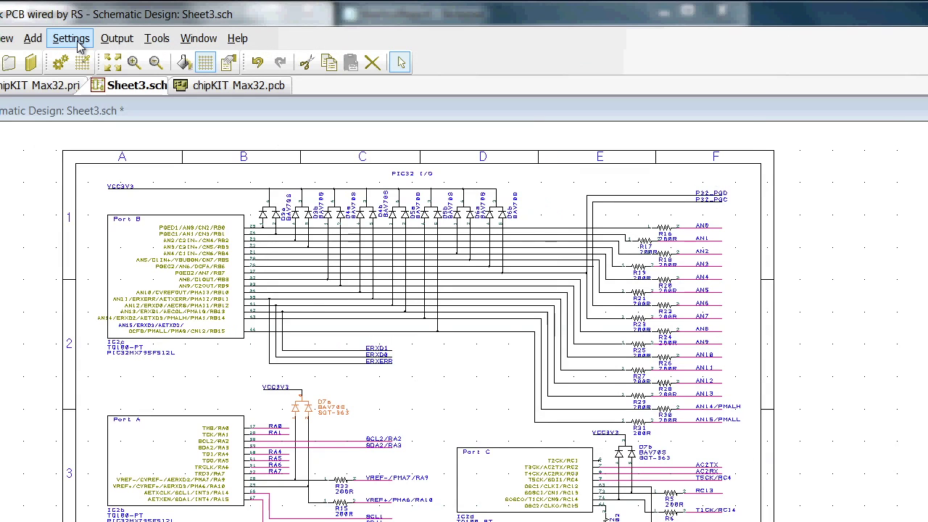
# In Settings > Units, keep thou as the unit and set precision to 0
pyautogui.click(71, 39)
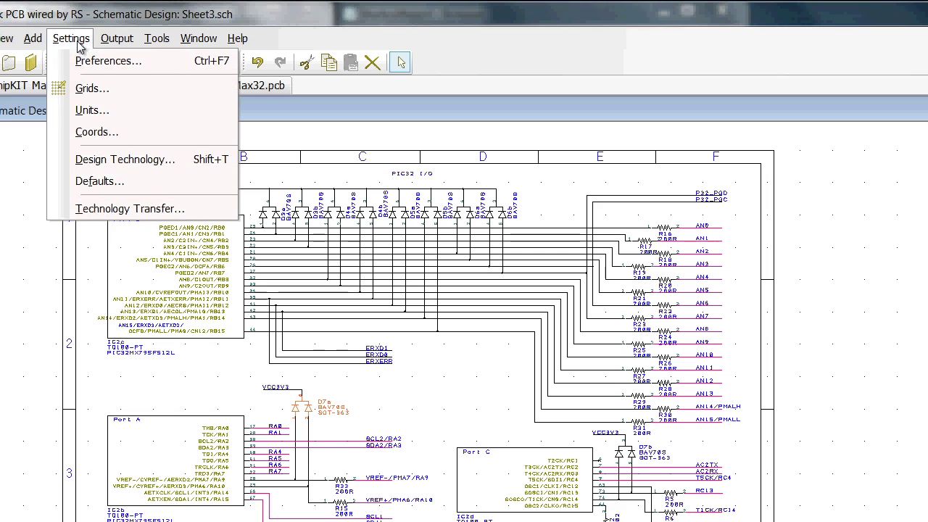
pyautogui.click(94, 113)
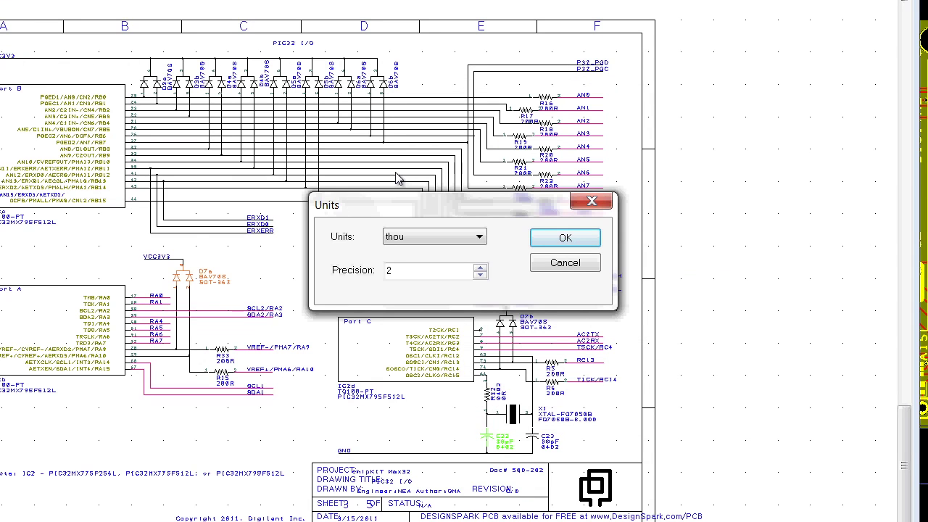
pyautogui.click(479, 238)
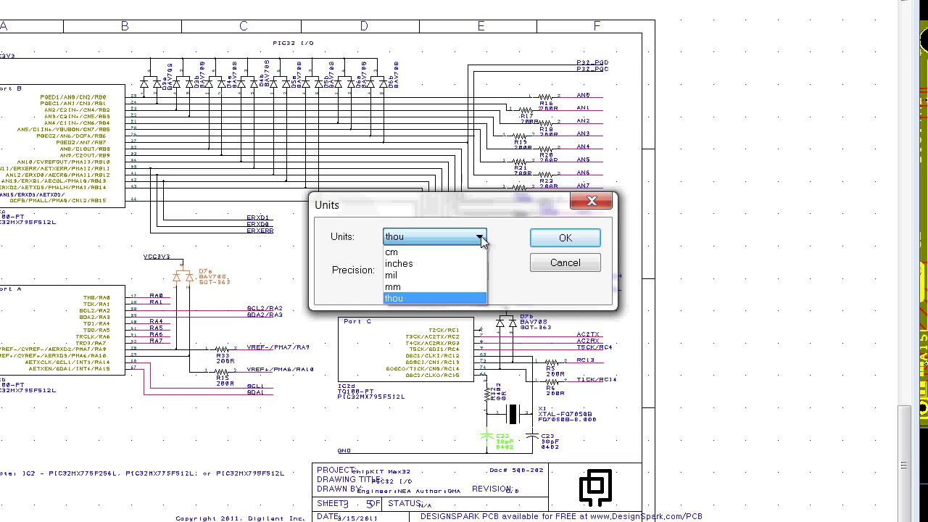
pyautogui.click(454, 299)
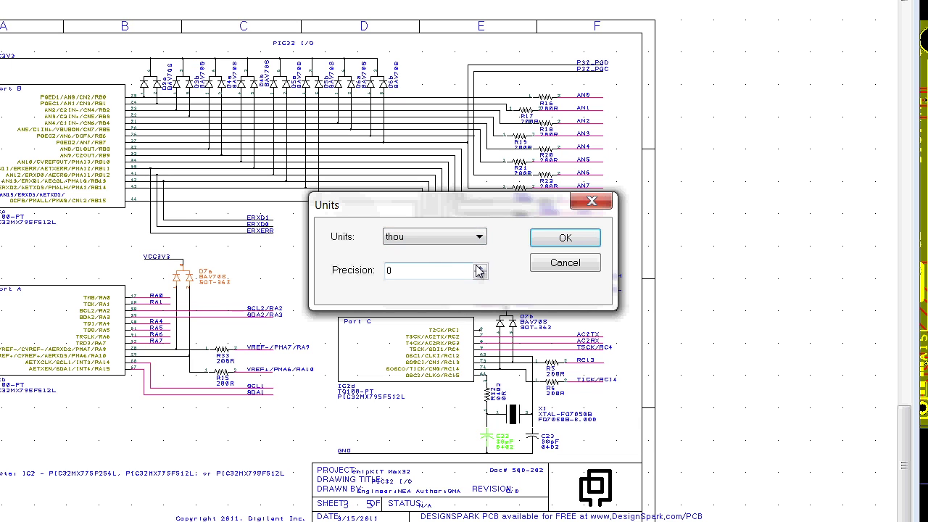
pyautogui.click(565, 238)
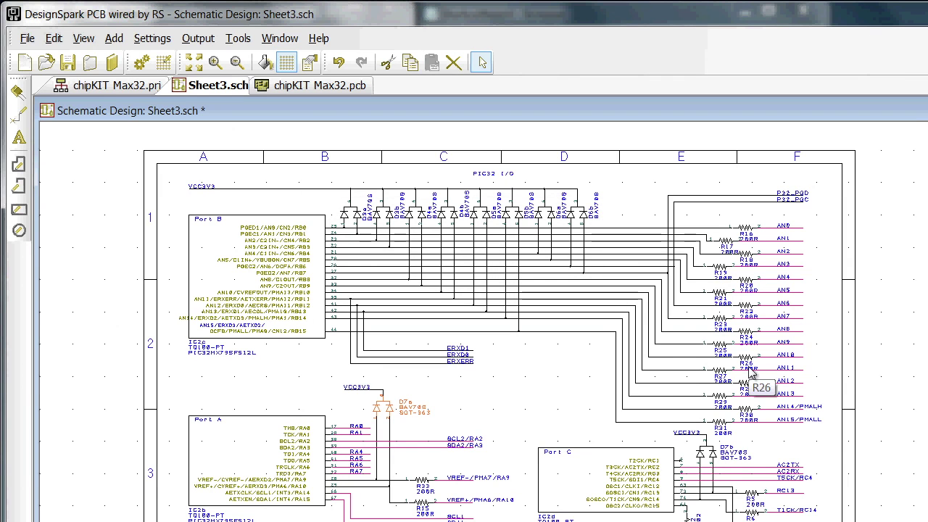
pyautogui.click(152, 38)
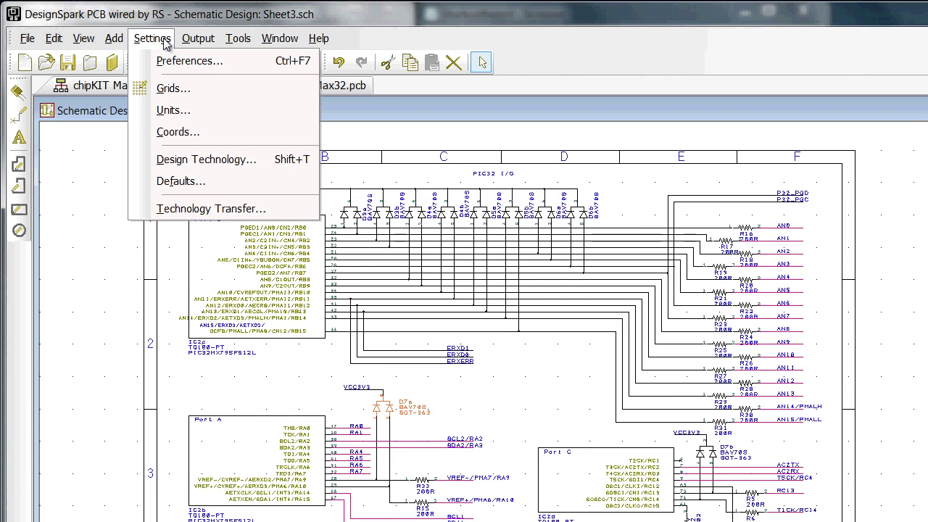
pyautogui.click(216, 92)
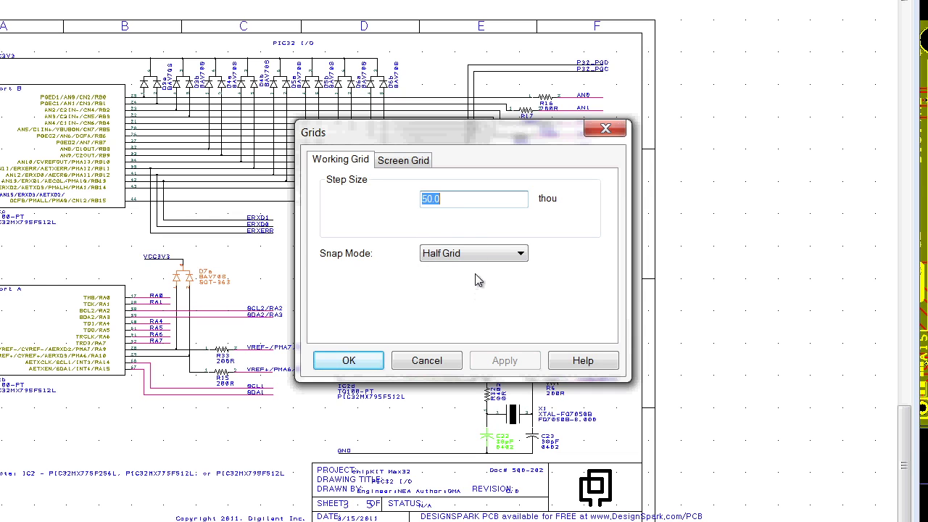
pyautogui.click(422, 161)
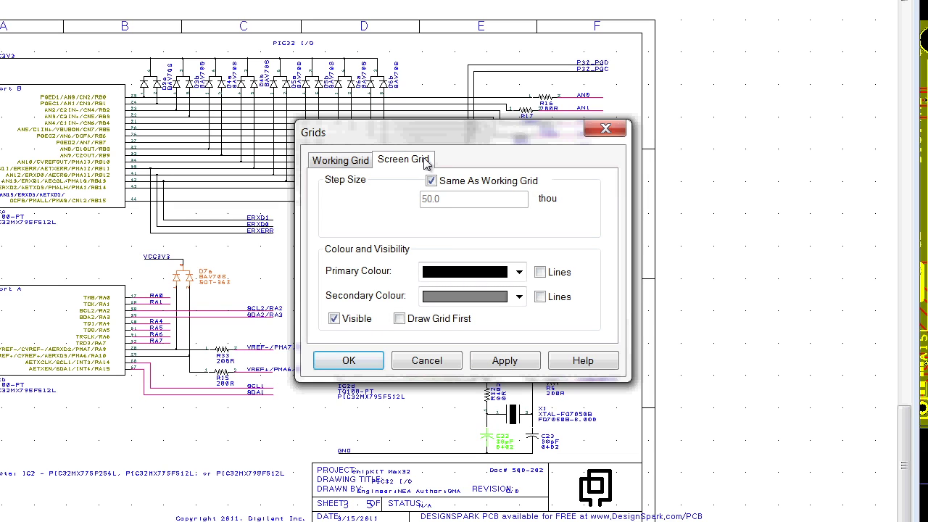
pyautogui.click(348, 360)
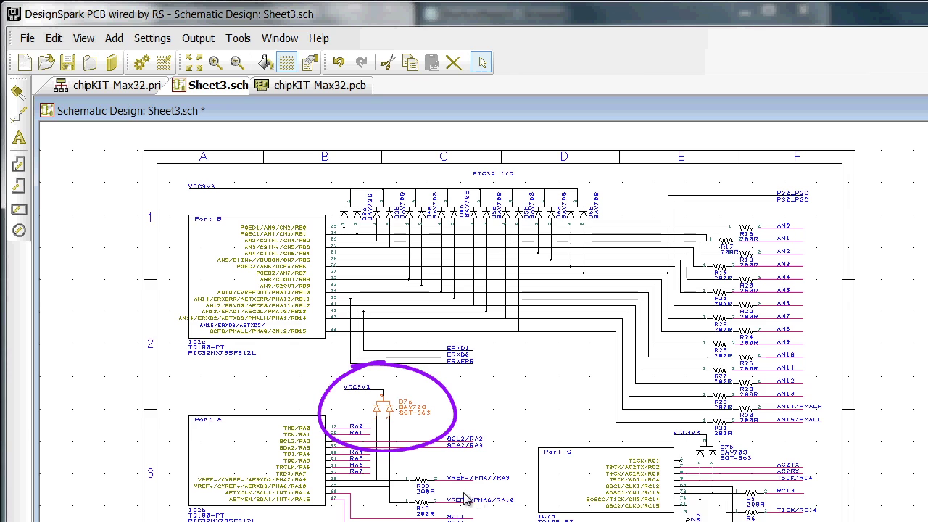
# Open the D7a diode's Properties and view its Component tab
pyautogui.rightClick(390, 412)
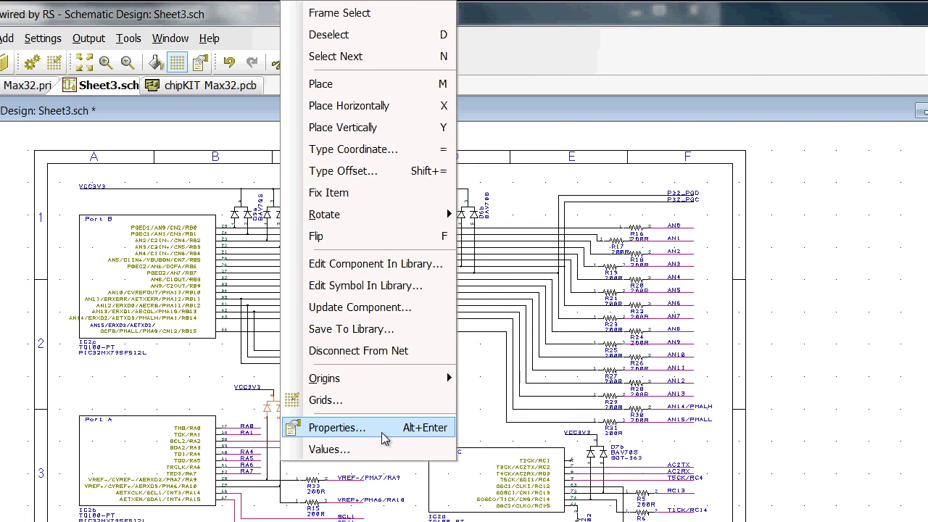
pyautogui.click(383, 435)
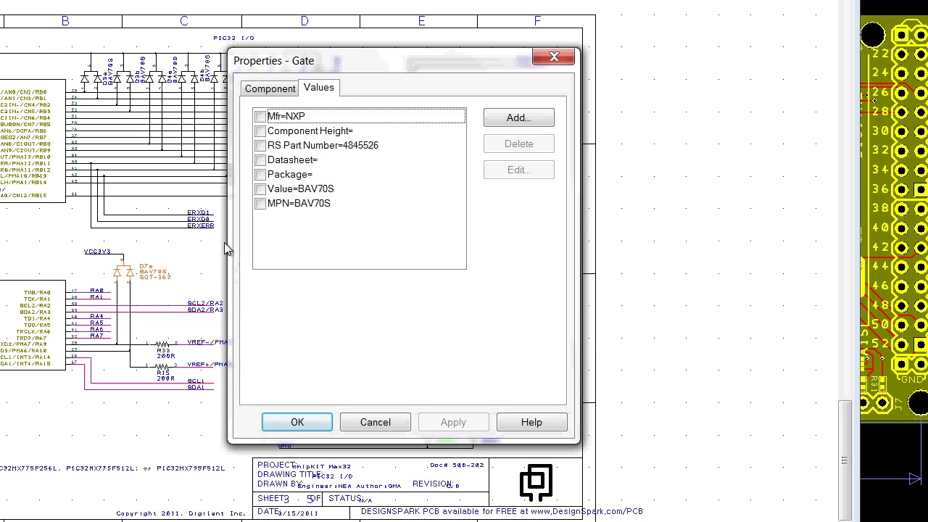
pyautogui.click(275, 88)
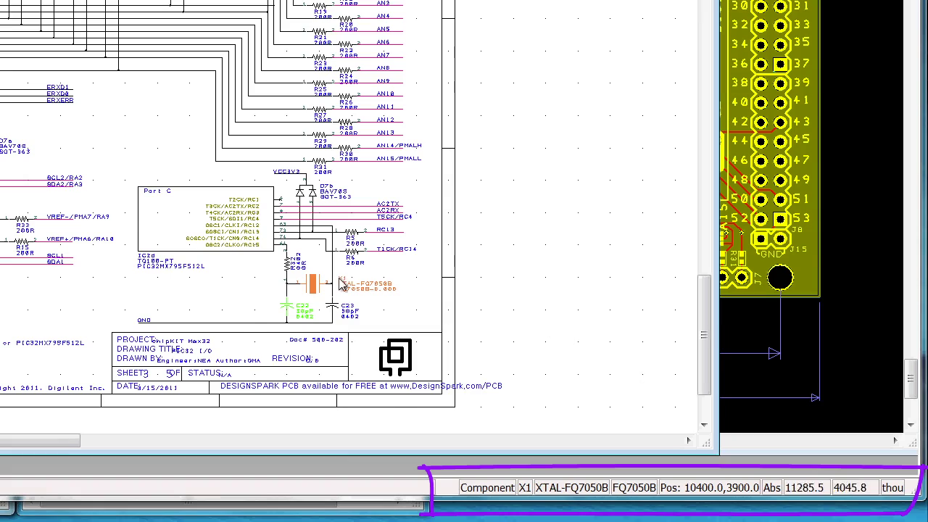
# Drop down the Help menu
pyautogui.click(232, 25)
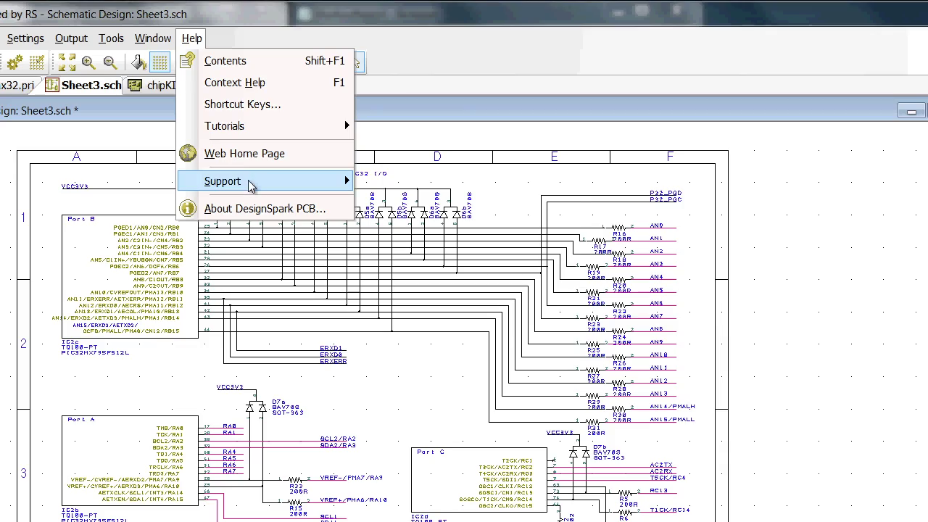
# Show the Help menu's Support submenu with Check For Updates and Tech Support options
pyautogui.moveTo(251, 186)
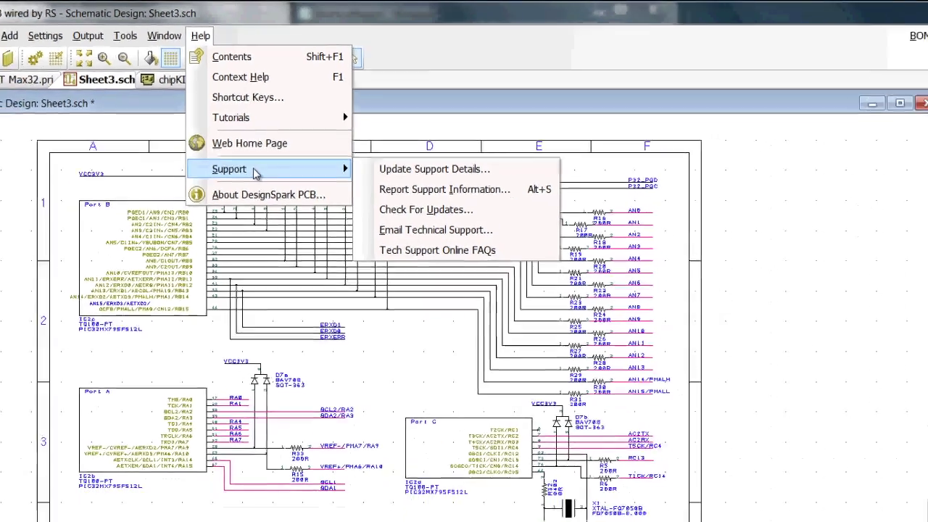